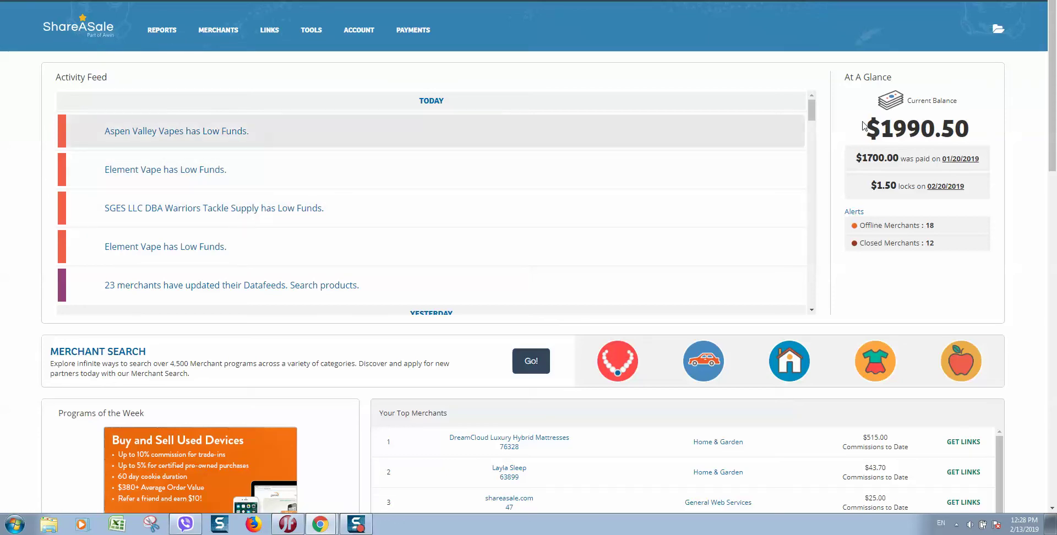
Step: Highlight the current balance and open the MERCHANTS menu on the affiliate dashboard
left_click_drag(879, 128, 996, 129)
left_click(1008, 130)
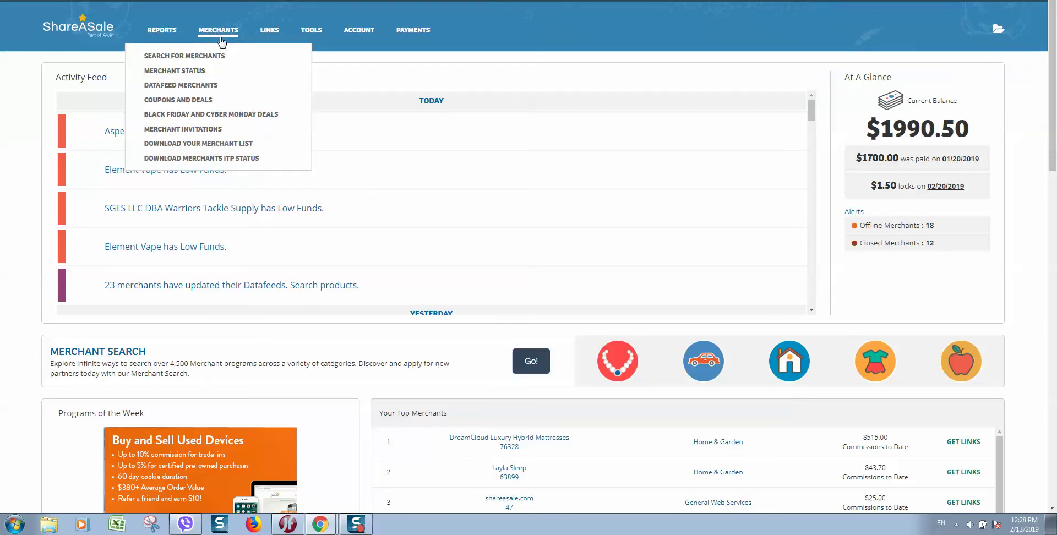
mouse_move(218, 30)
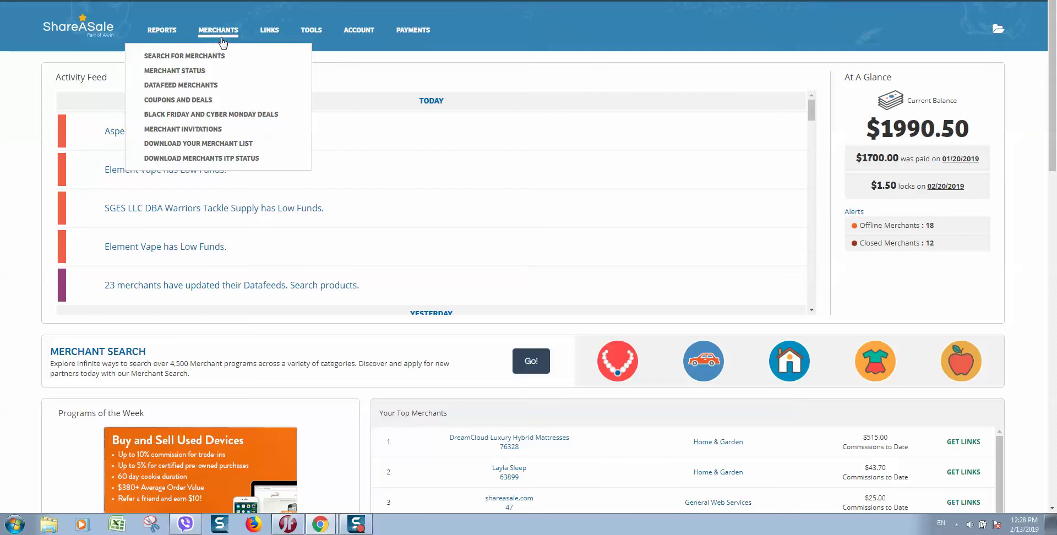
left_click(201, 57)
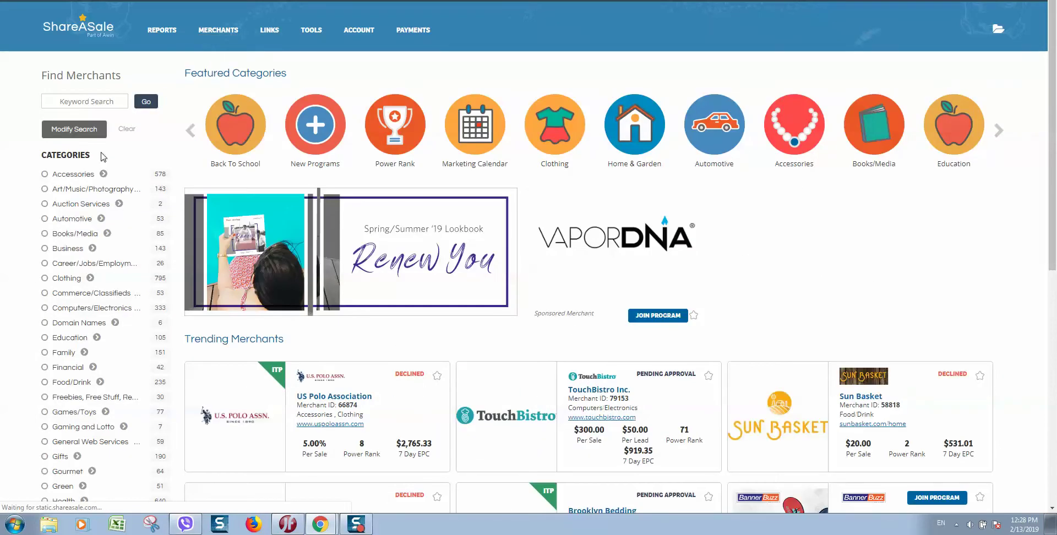
scroll(102, 158, "down", 2)
scroll(121, 121, "down", 2)
scroll(138, 88, "down", 4)
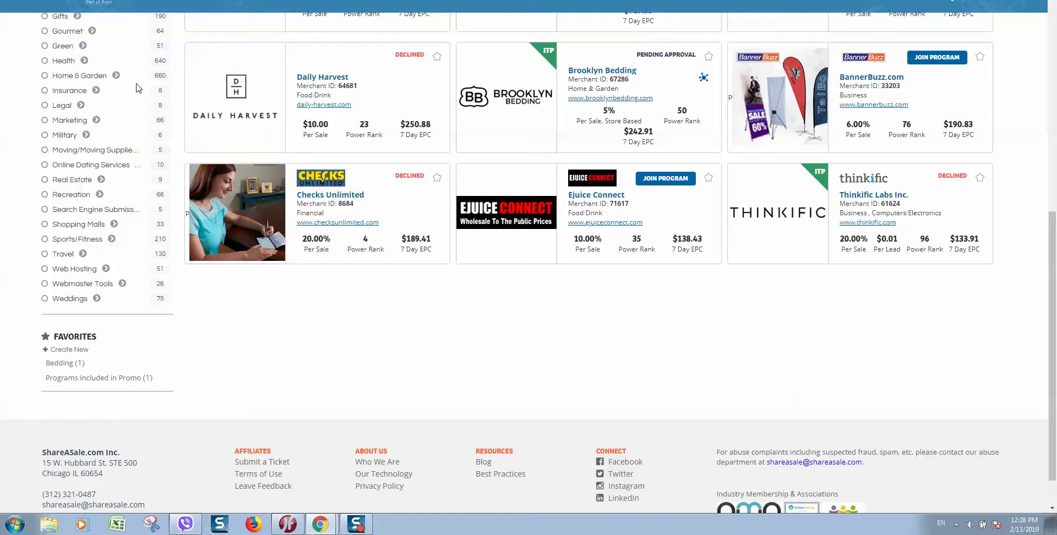
scroll(330, 138, "up", 4)
scroll(550, 247, "up", 3)
scroll(578, 320, "up", 1)
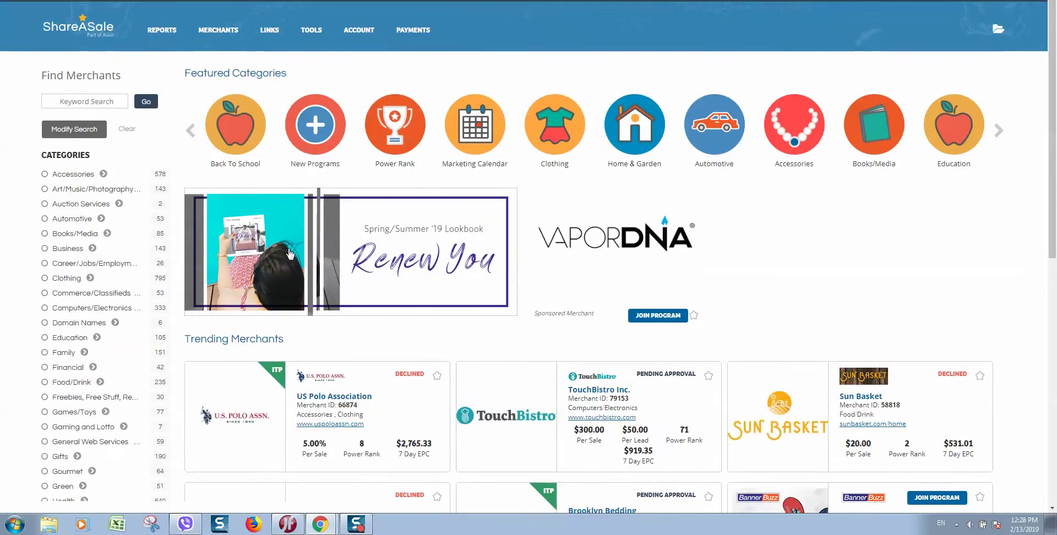
scroll(393, 343, "down", 3)
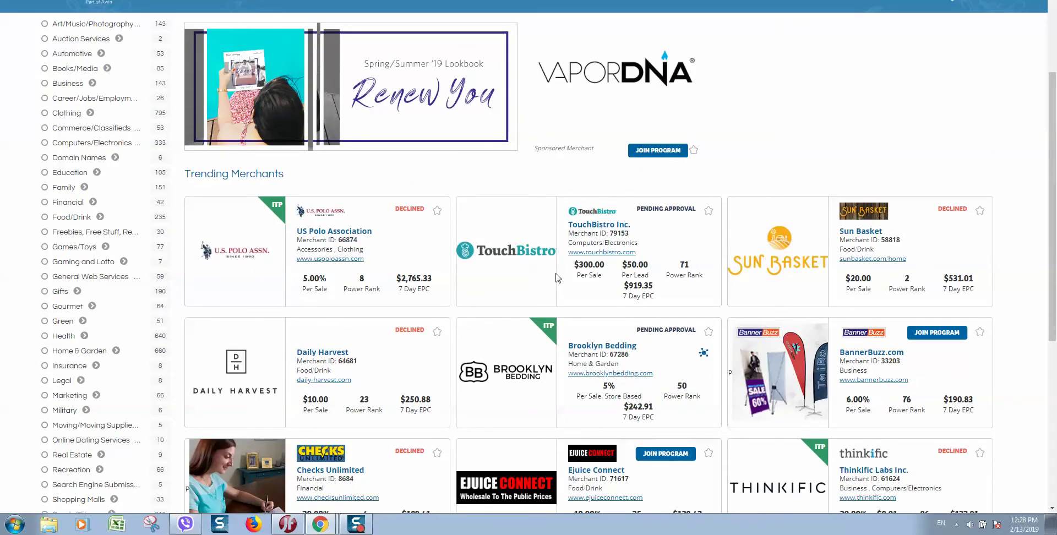
scroll(660, 341, "down", 2)
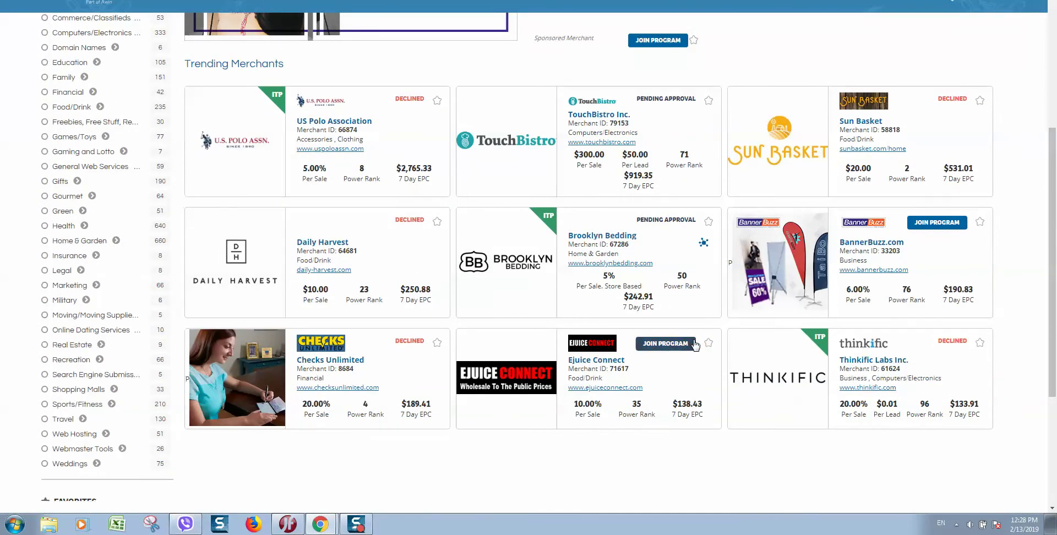
scroll(987, 223, "up", 2)
scroll(969, 309, "up", 1)
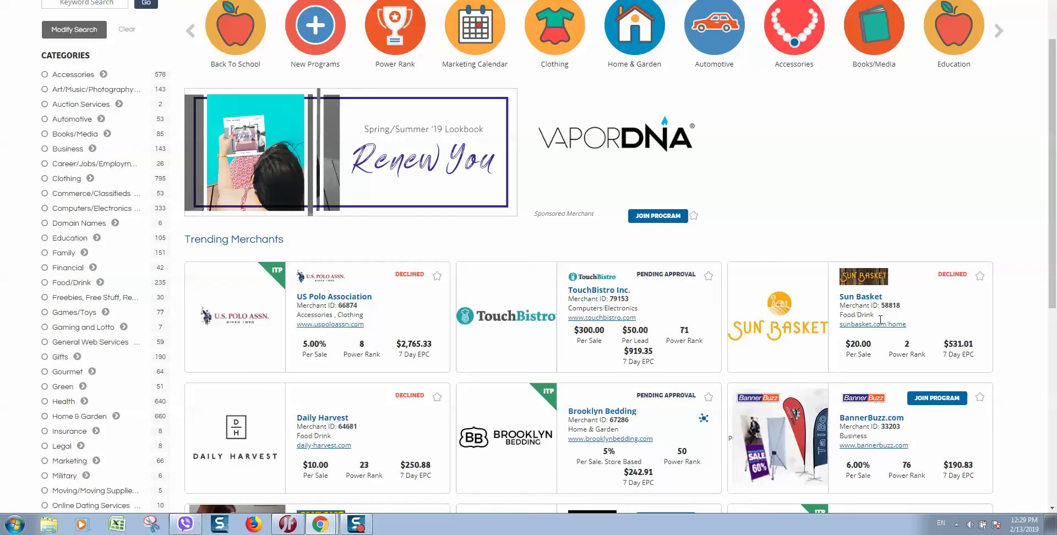
left_click(946, 394)
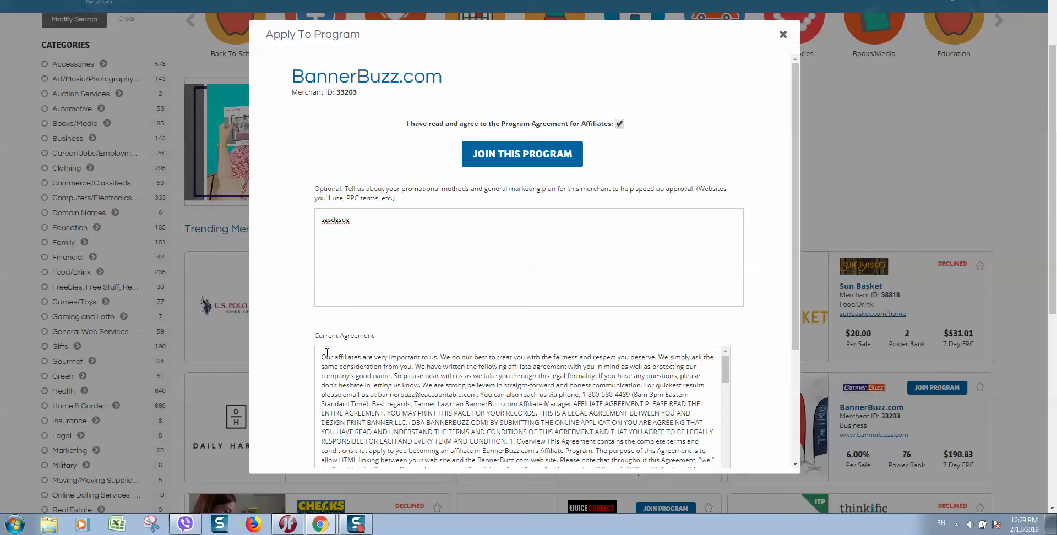
scroll(349, 332, "down", 2)
scroll(350, 332, "up", 2)
left_click_drag(301, 77, 452, 83)
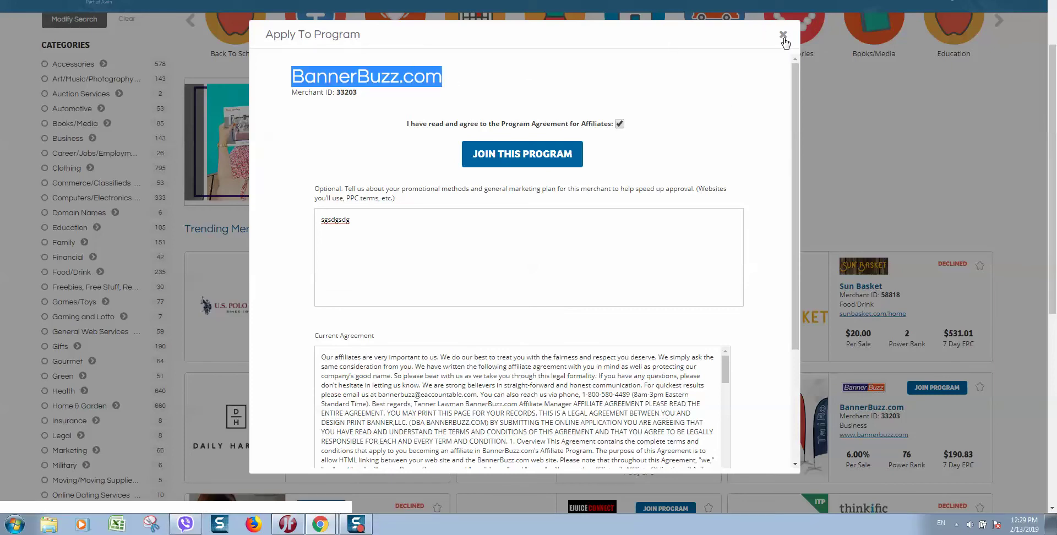
left_click(783, 34)
Step: Search merchants for 'DJI' and open the approved DJI Technology Co., Ltd. listing
scroll(259, 270, "up", 2)
scroll(259, 270, "up", 1)
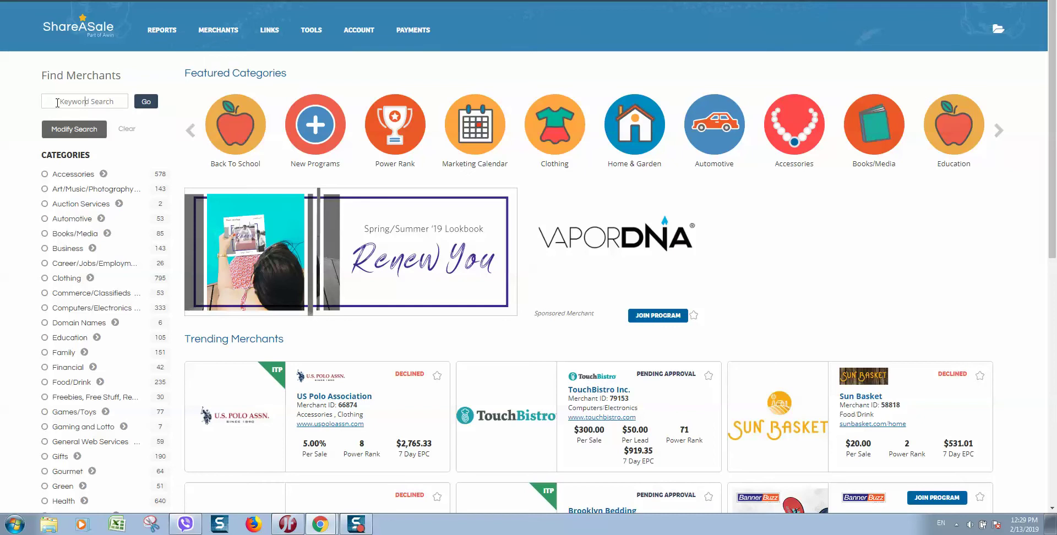
type("DJI")
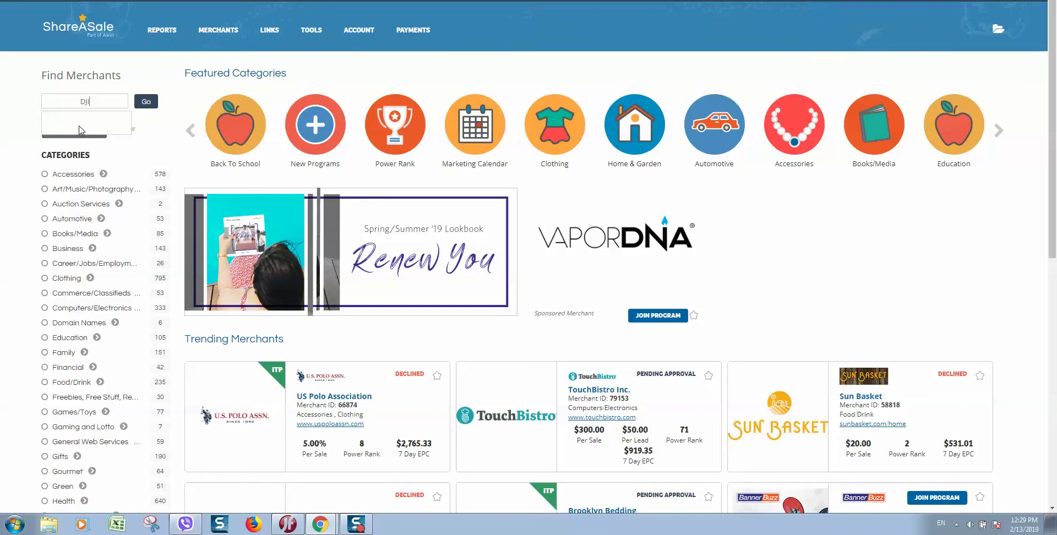
left_click(146, 102)
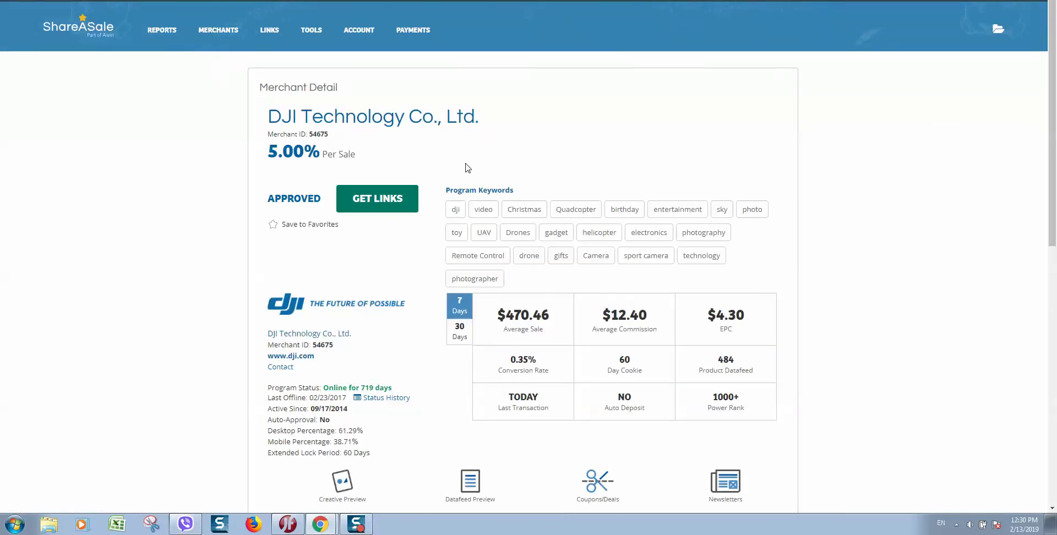
Step: Open the Get Links options for DJI Technology
left_click_drag(468, 168, 422, 149)
left_click(423, 150)
scroll(371, 94, "down", 1)
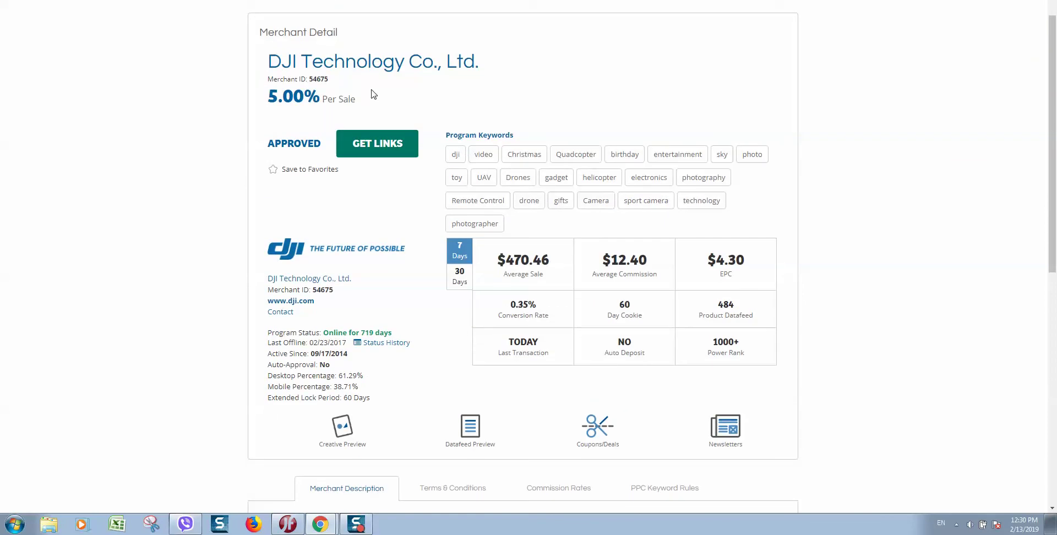
scroll(342, 53, "down", 6)
scroll(368, 205, "up", 5)
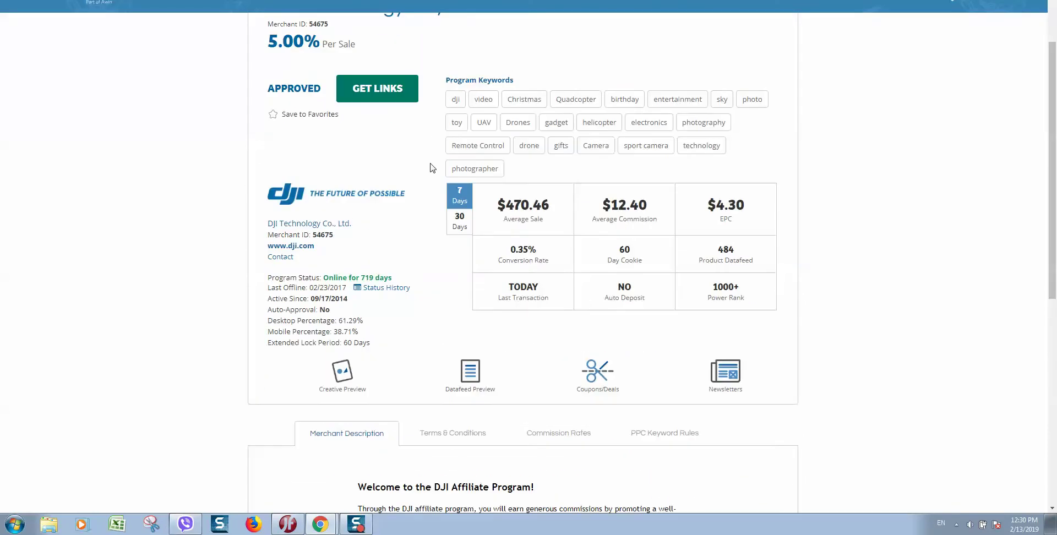
scroll(368, 205, "up", 2)
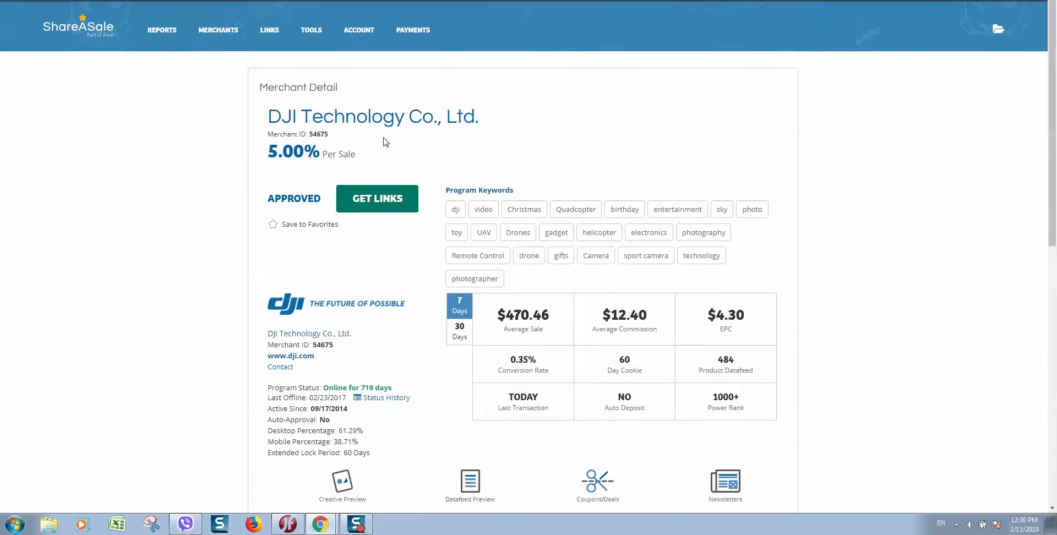
left_click(367, 201)
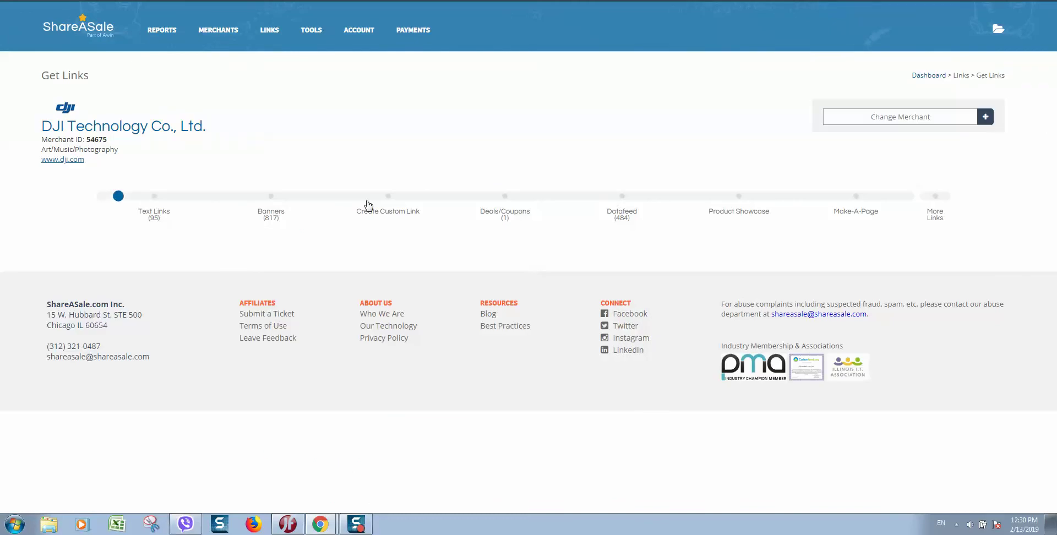
Step: Browse DJI's banners and deals, then show its 484-product datafeed
scroll(319, 130, "down", 1)
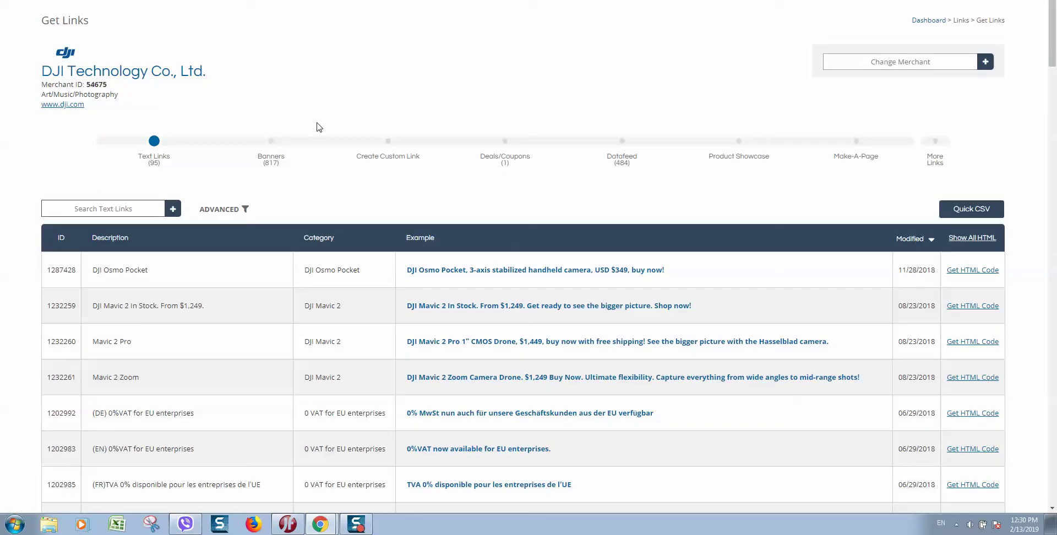
scroll(409, 394, "down", 2)
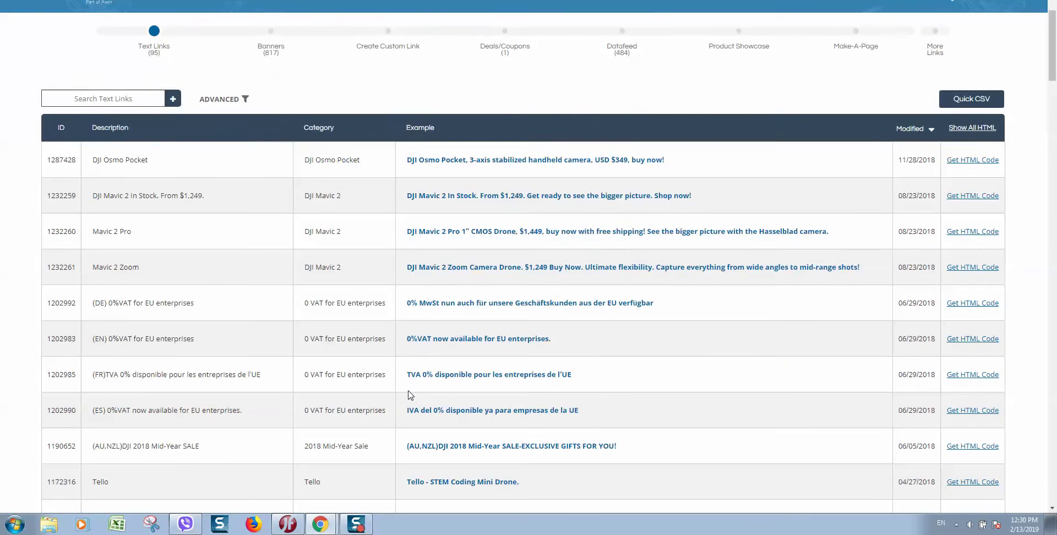
scroll(776, 192, "up", 2)
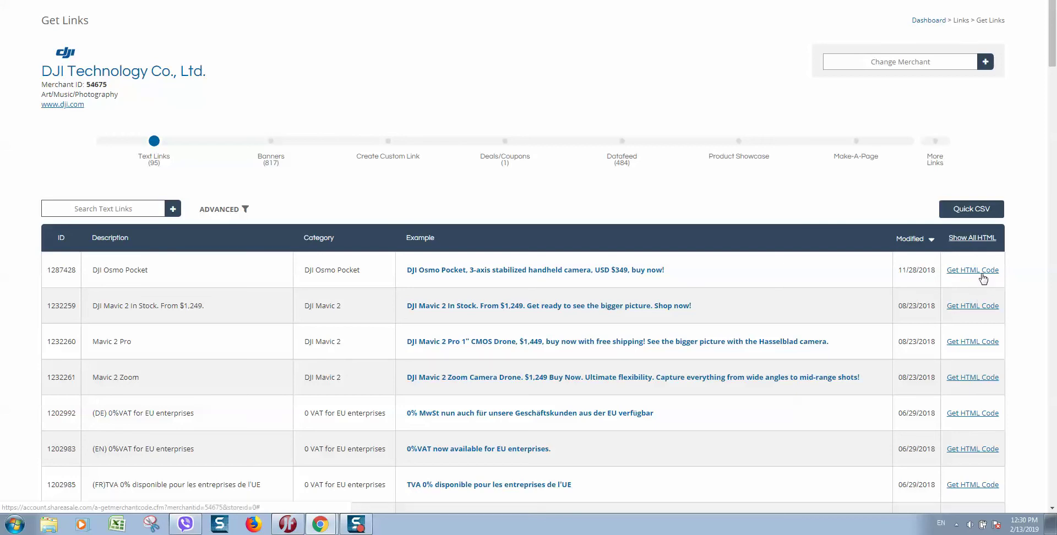
left_click(271, 159)
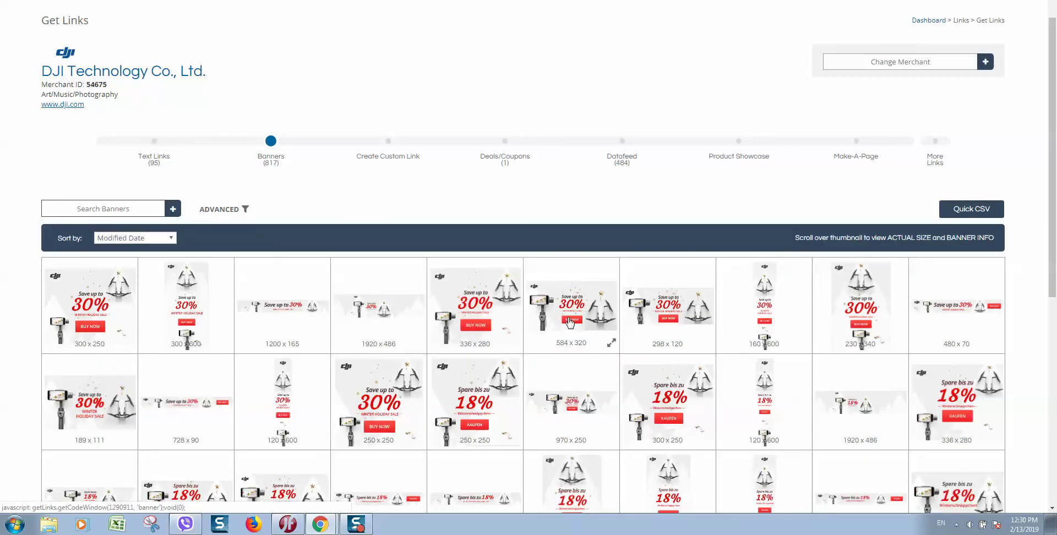
left_click(514, 163)
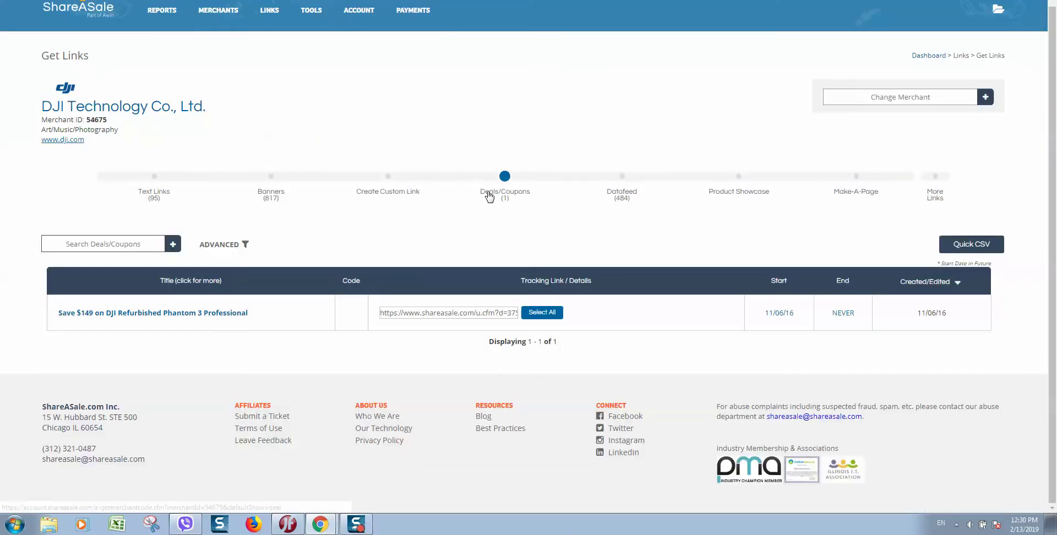
left_click(625, 200)
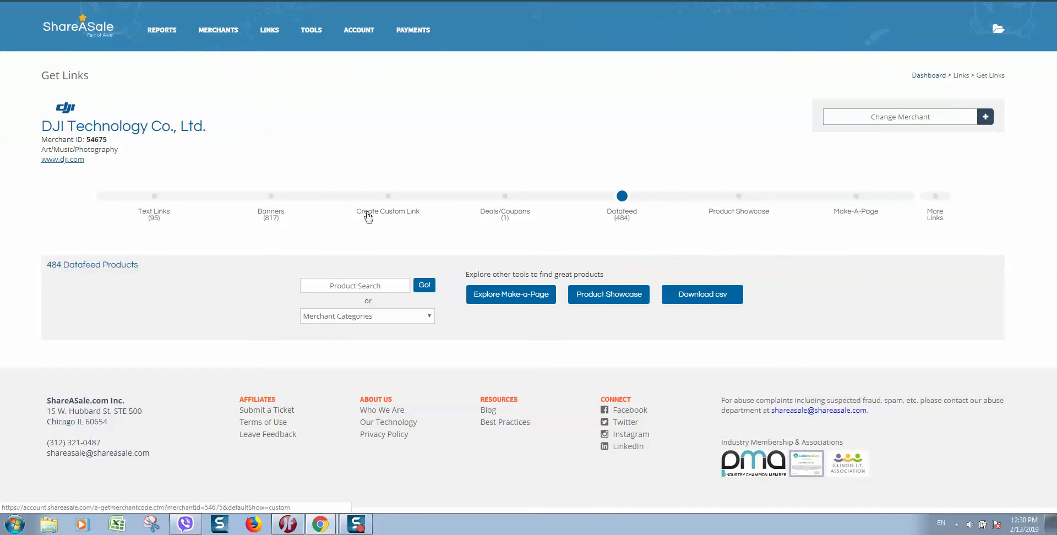
left_click(400, 216)
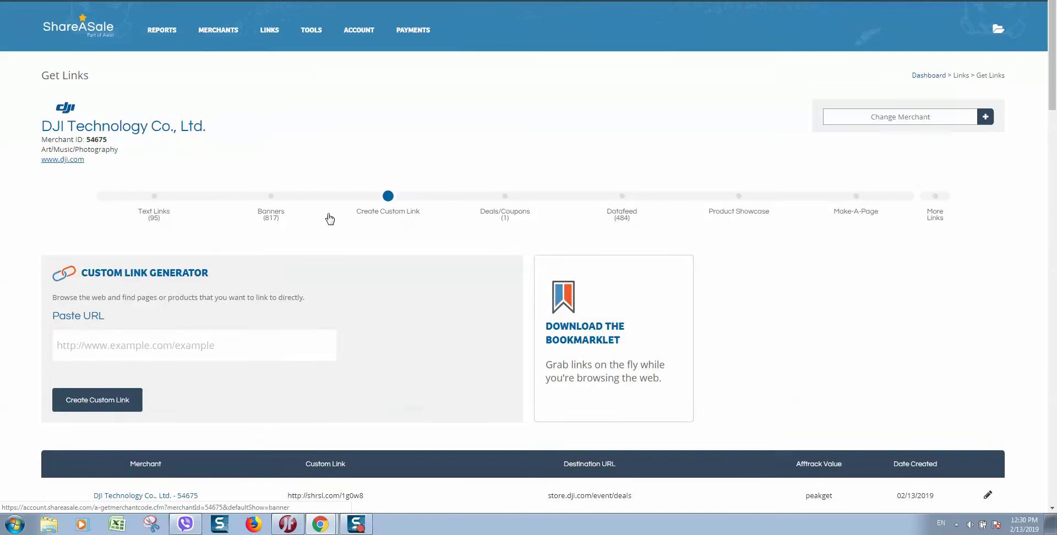
scroll(328, 219, "down", 2)
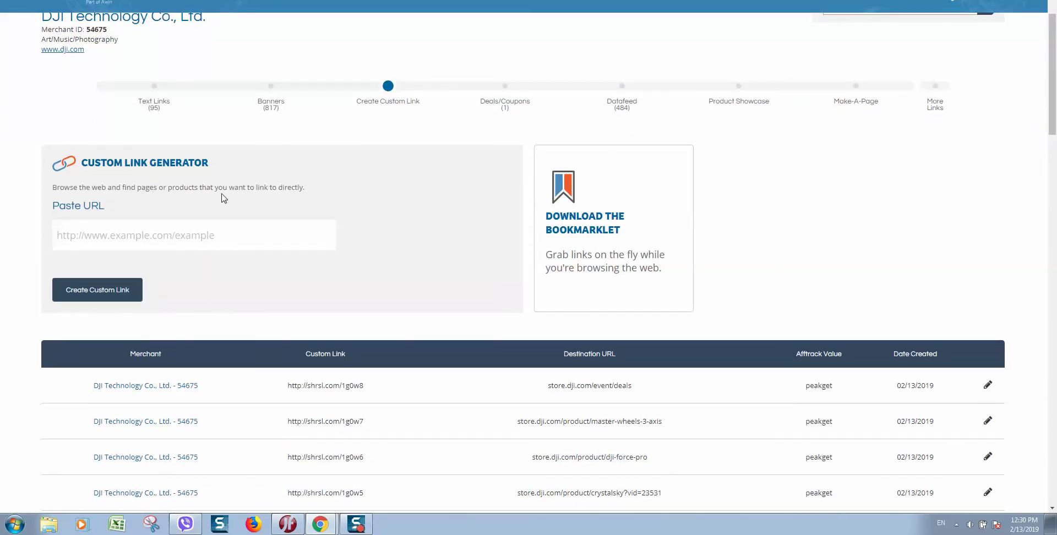
scroll(224, 198, "up", 1)
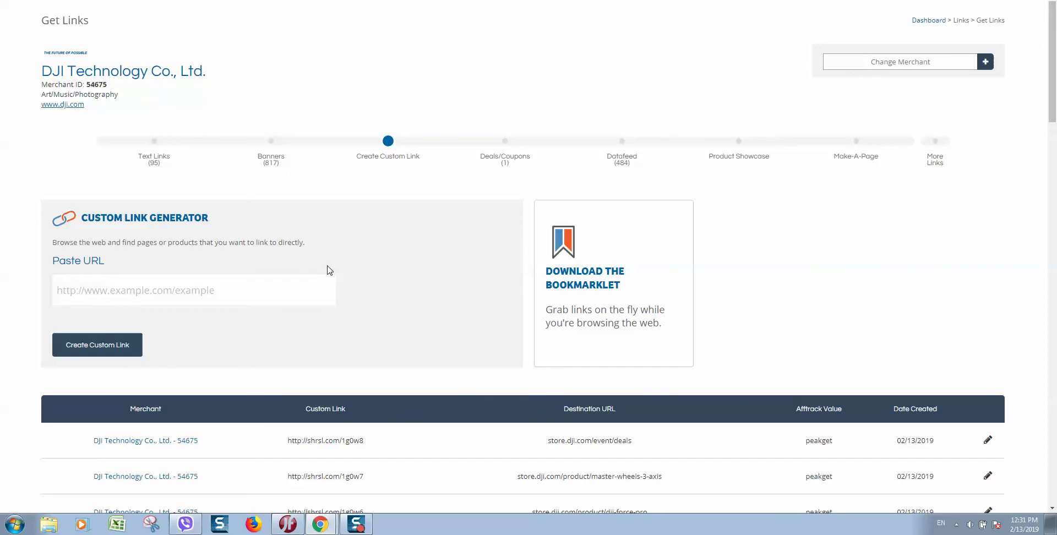
right_click(76, 106)
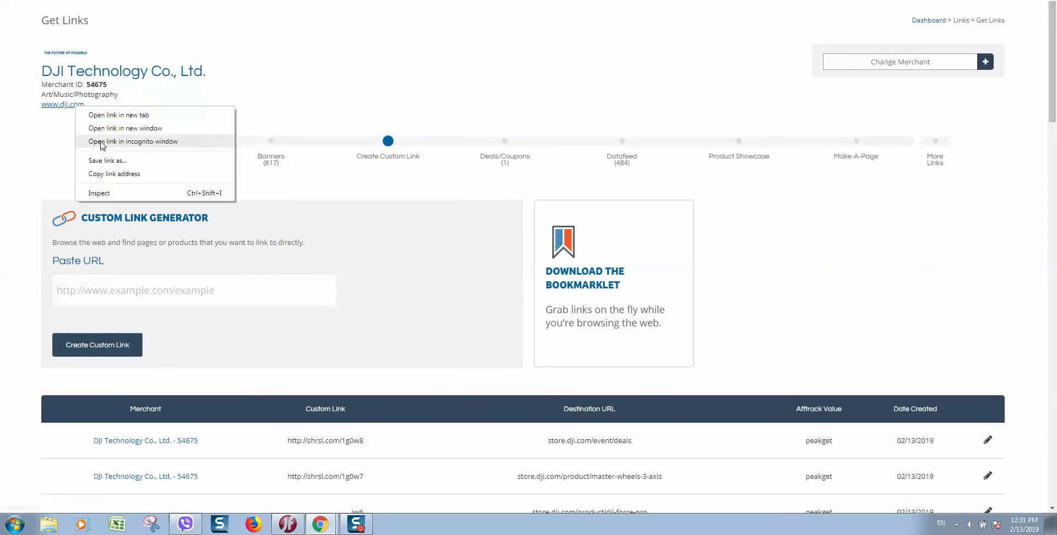
left_click(132, 176)
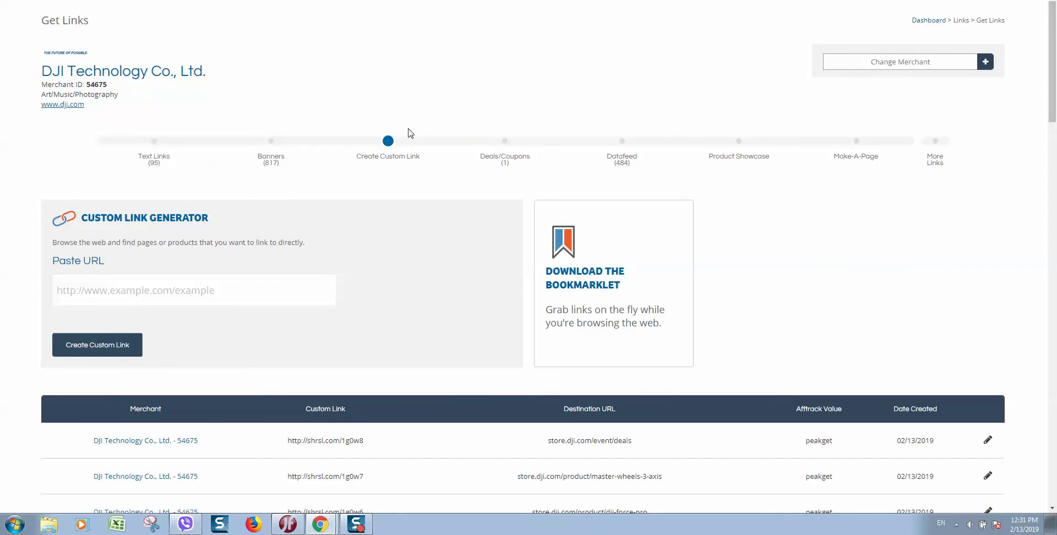
left_click(146, 285)
key("ctrl+v")
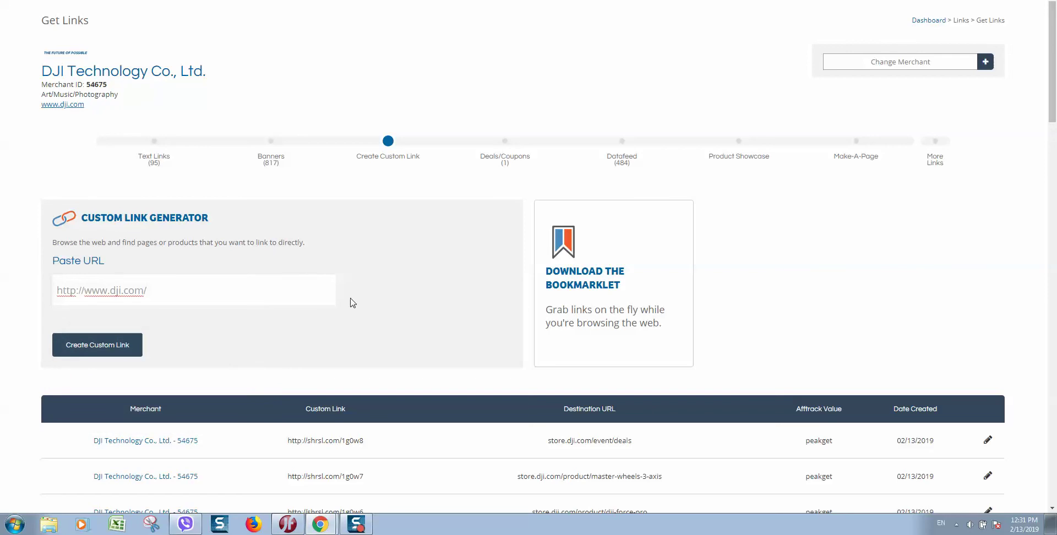
scroll(120, 283, "down", 1)
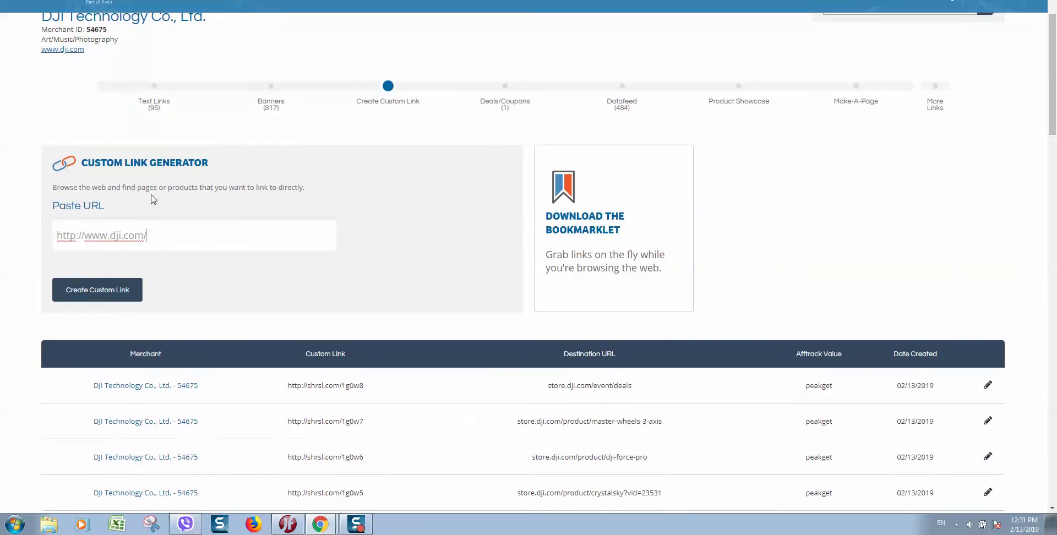
left_click(111, 296)
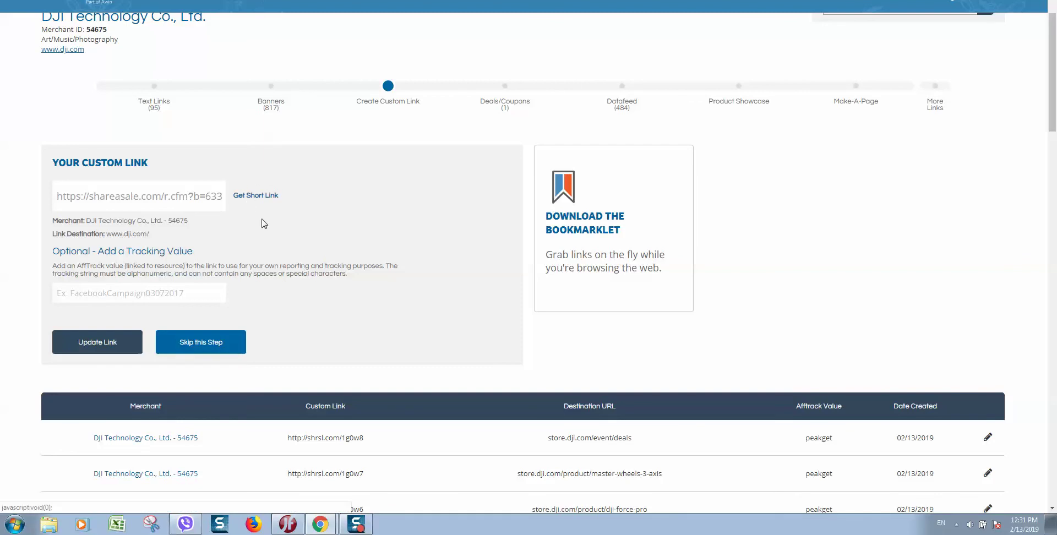
left_click(250, 196)
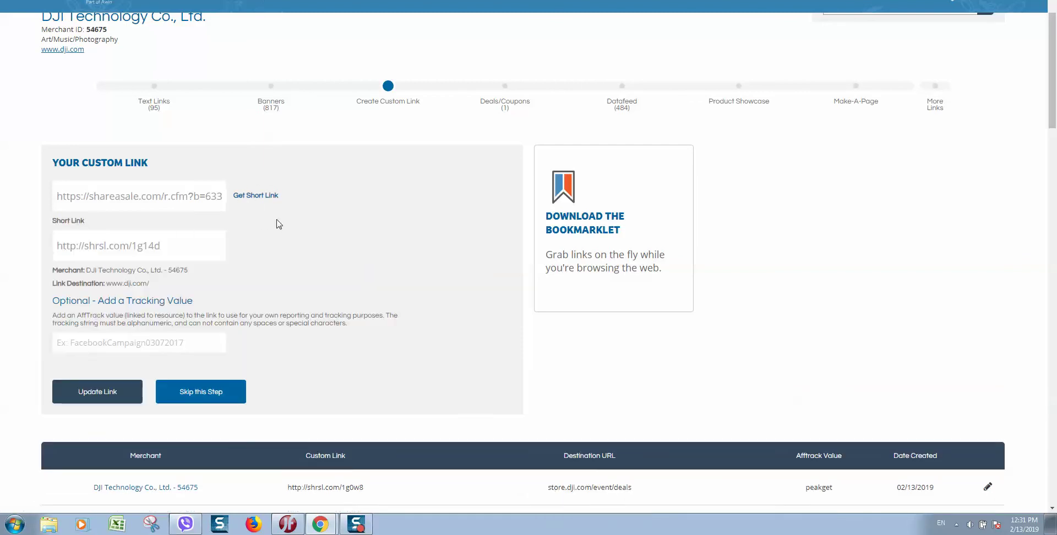
left_click(194, 245)
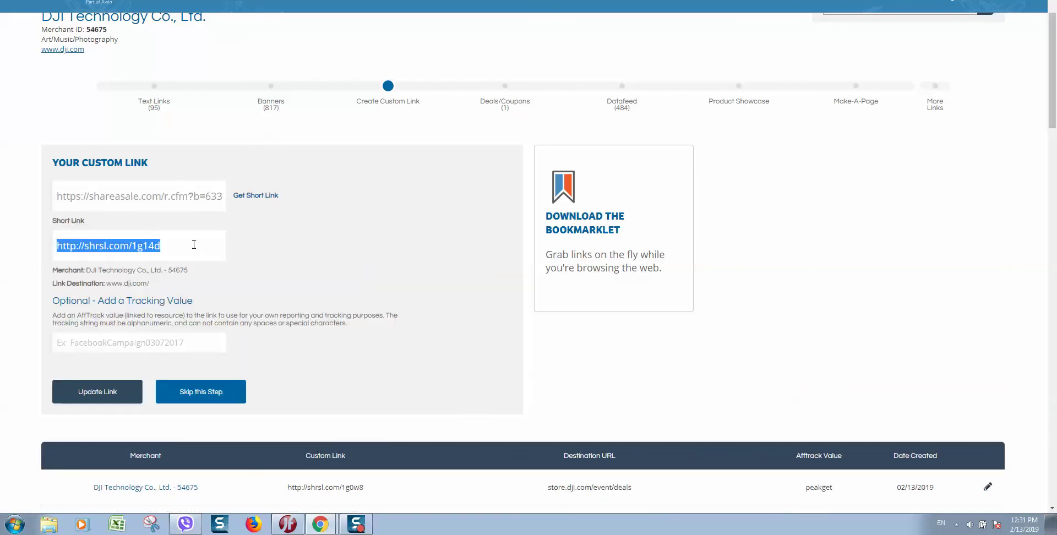
left_click_drag(191, 243, 46, 229)
Step: Enter 'peakget' as the optional tracking value
left_click(165, 342)
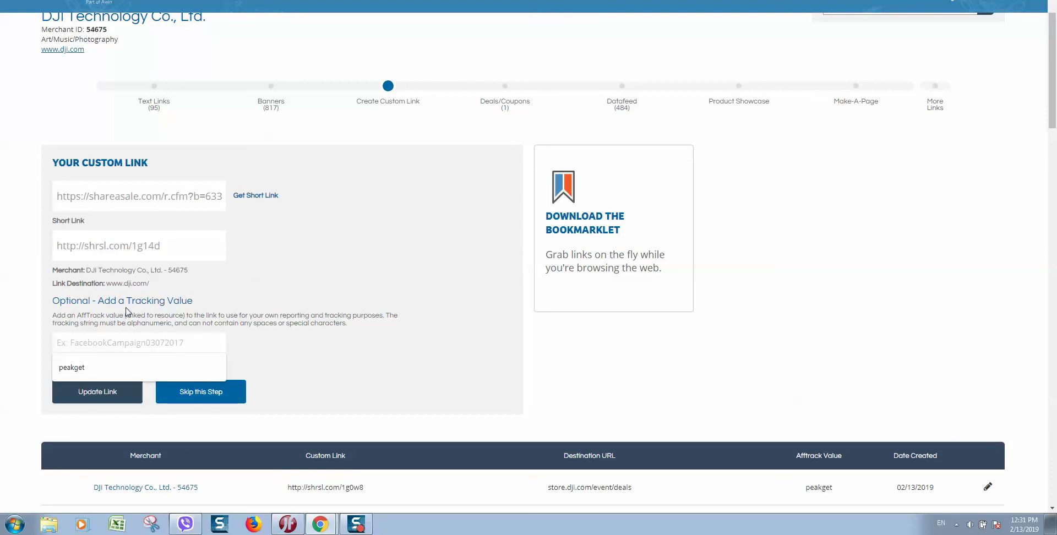
left_click(79, 368)
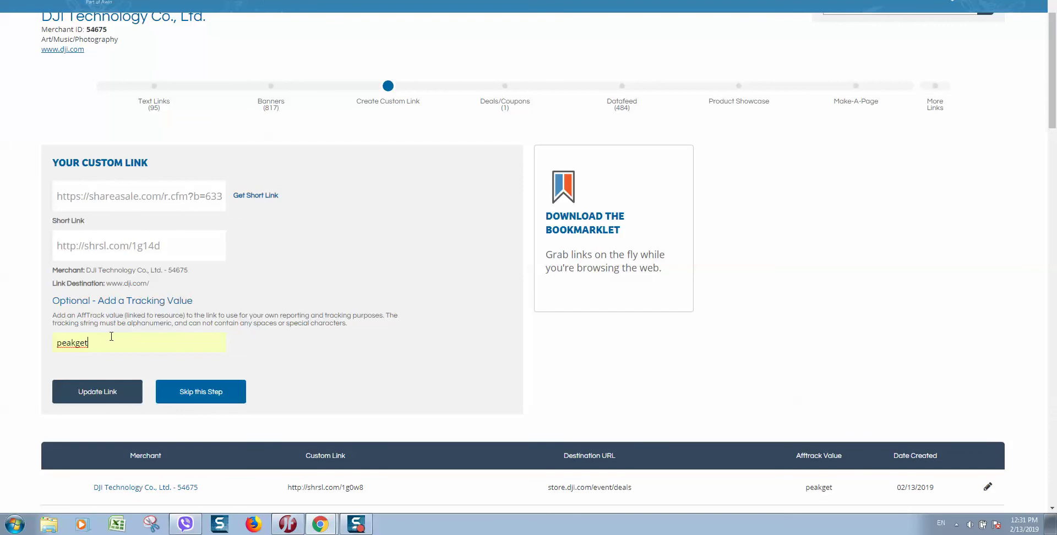
left_click_drag(118, 345, 36, 338)
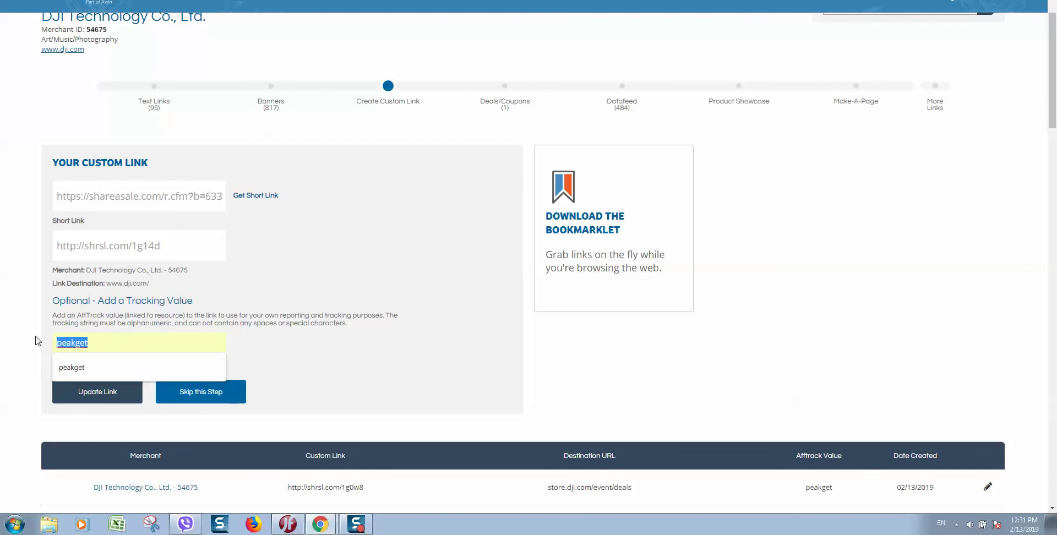
left_click(318, 346)
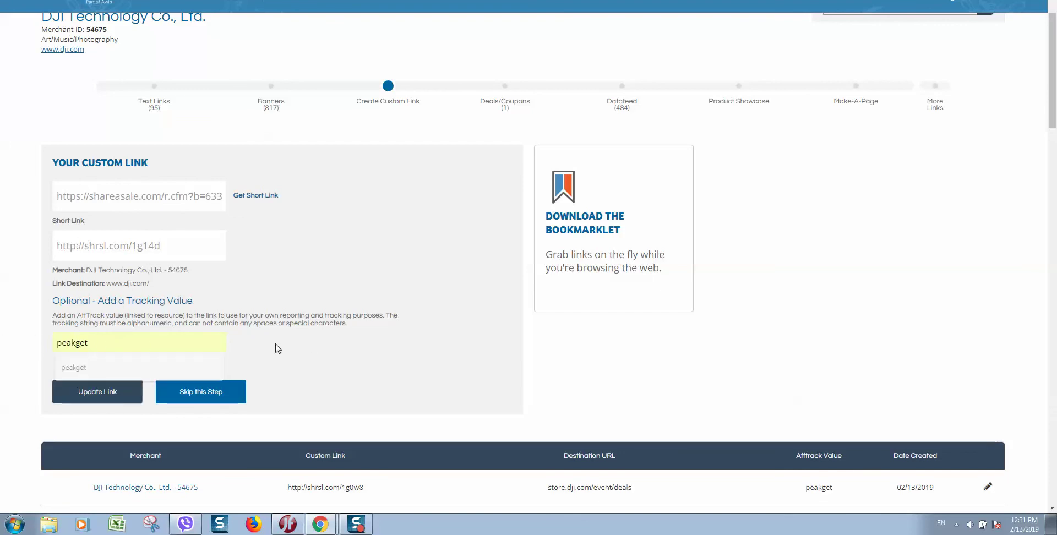
left_click(105, 395)
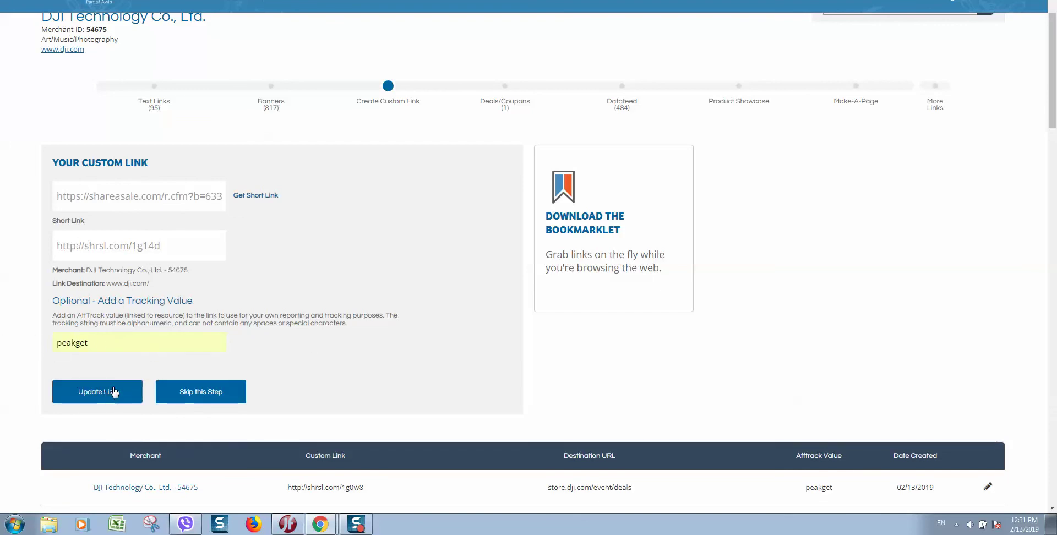
left_click(118, 342)
double_click(118, 345)
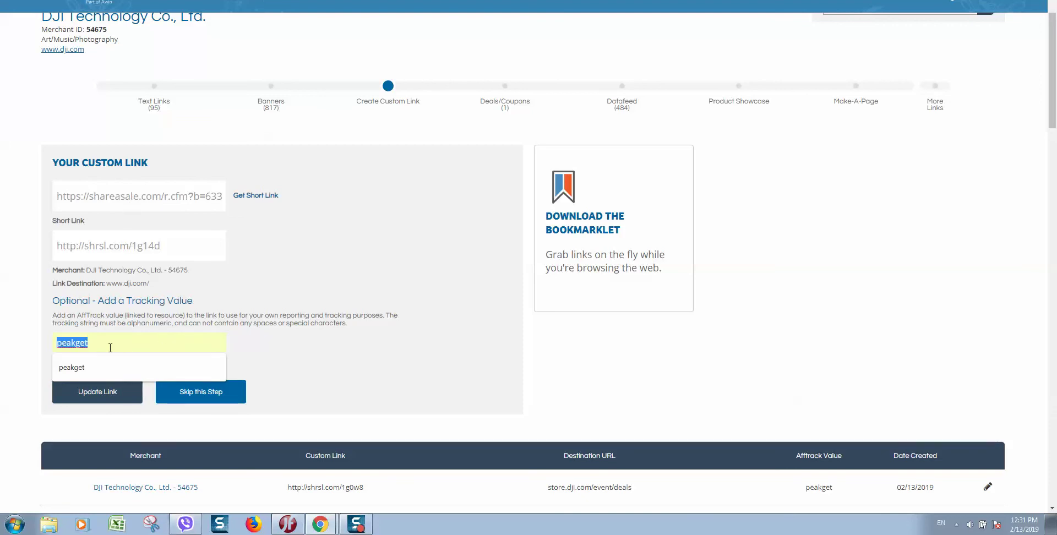
left_click(331, 362)
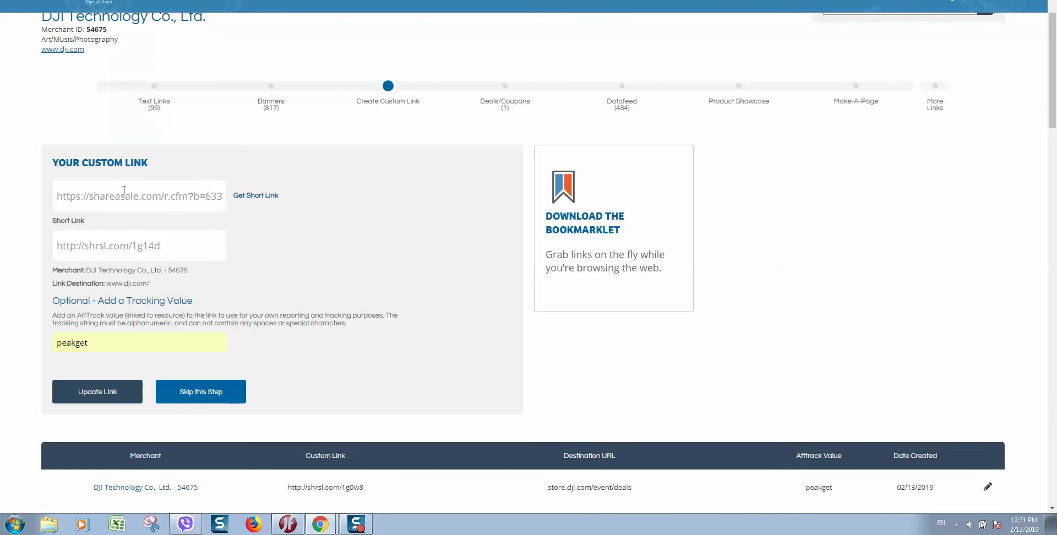
Step: Save the link with Update Link and select the new shrsl.com/1g14d short link in the table
left_click(105, 391)
scroll(418, 264, "down", 2)
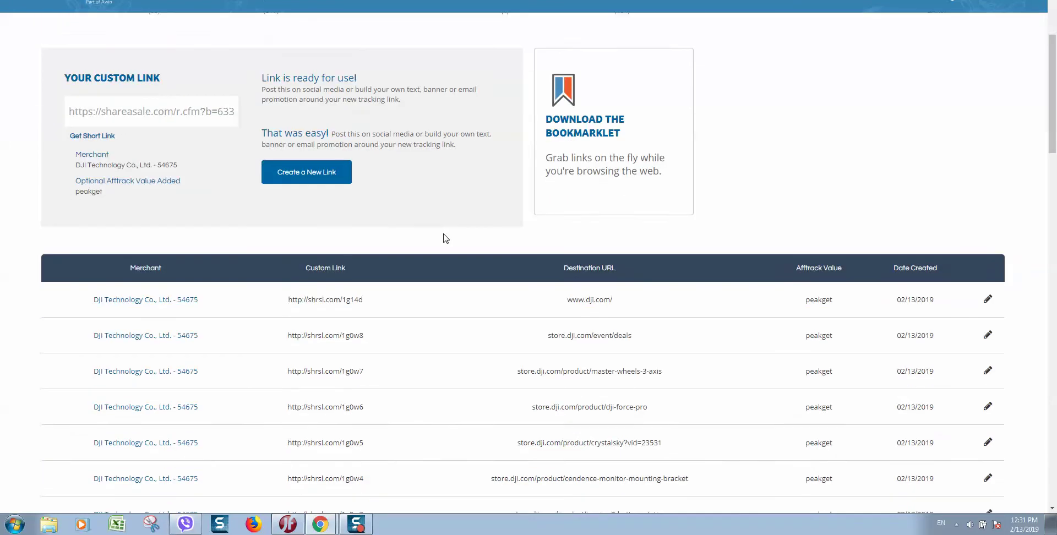
left_click_drag(648, 291, 252, 283)
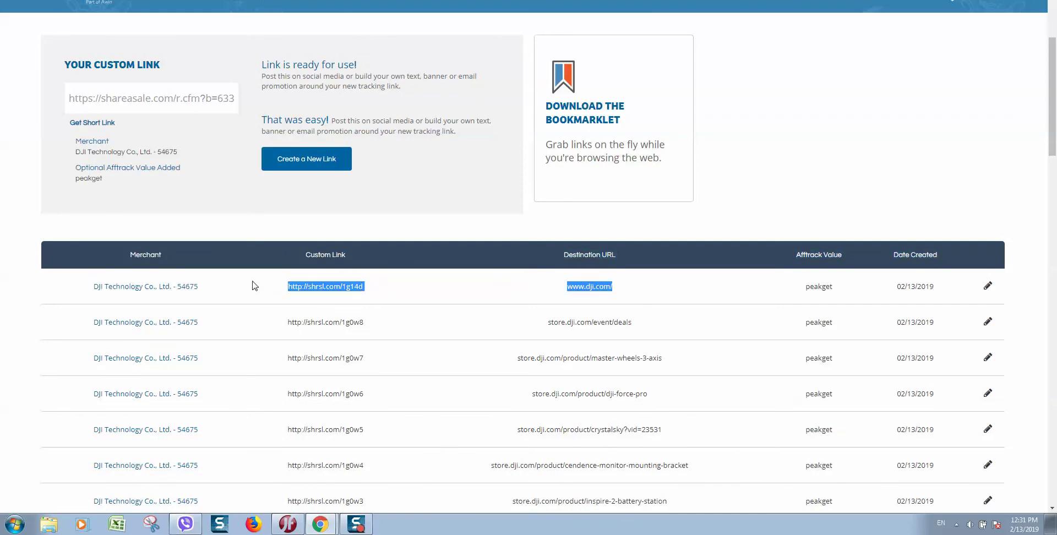
left_click_drag(363, 287, 292, 286)
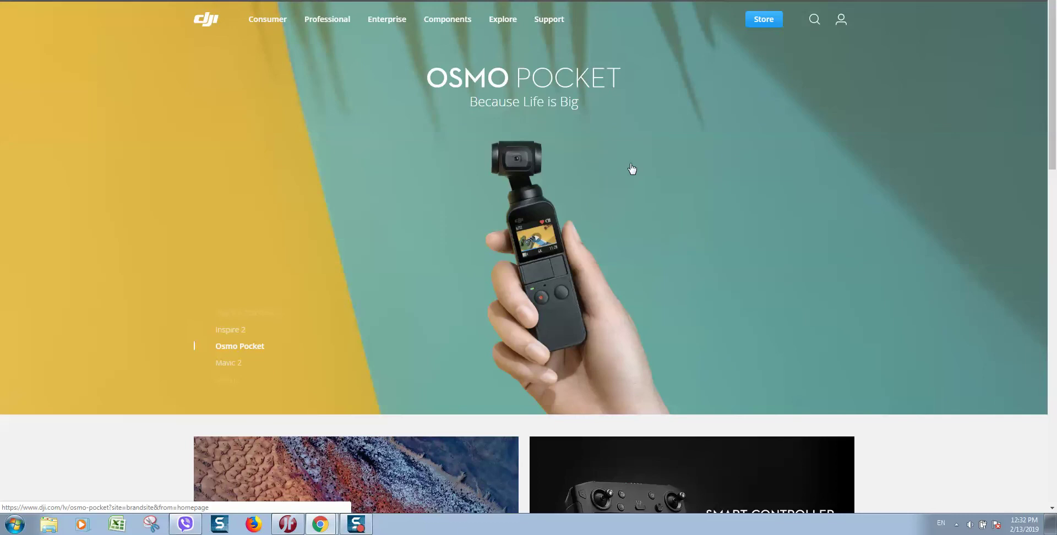
Step: Scroll the DJI homepage to confirm the short link loaded it
scroll(632, 169, "down", 5)
scroll(632, 169, "up", 5)
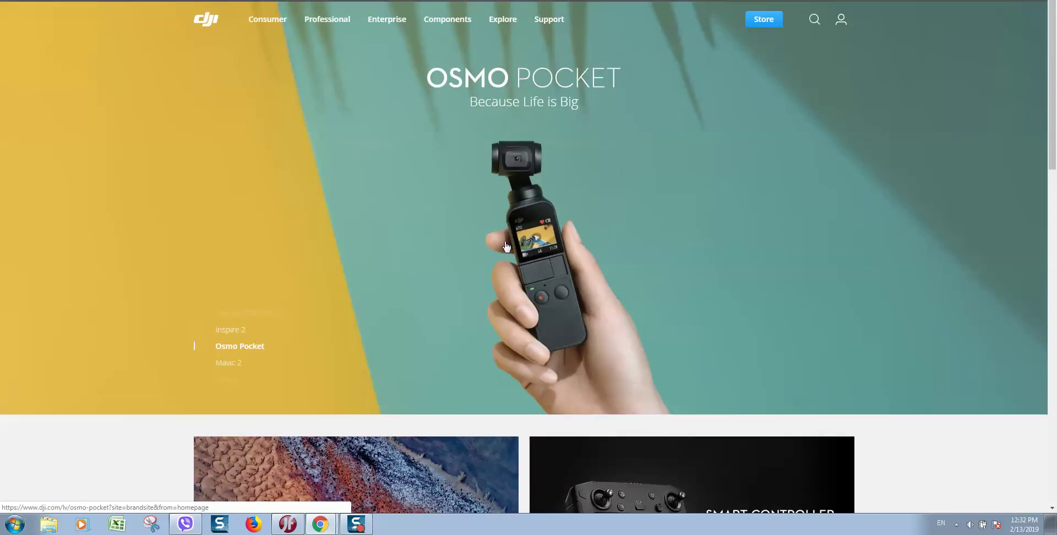